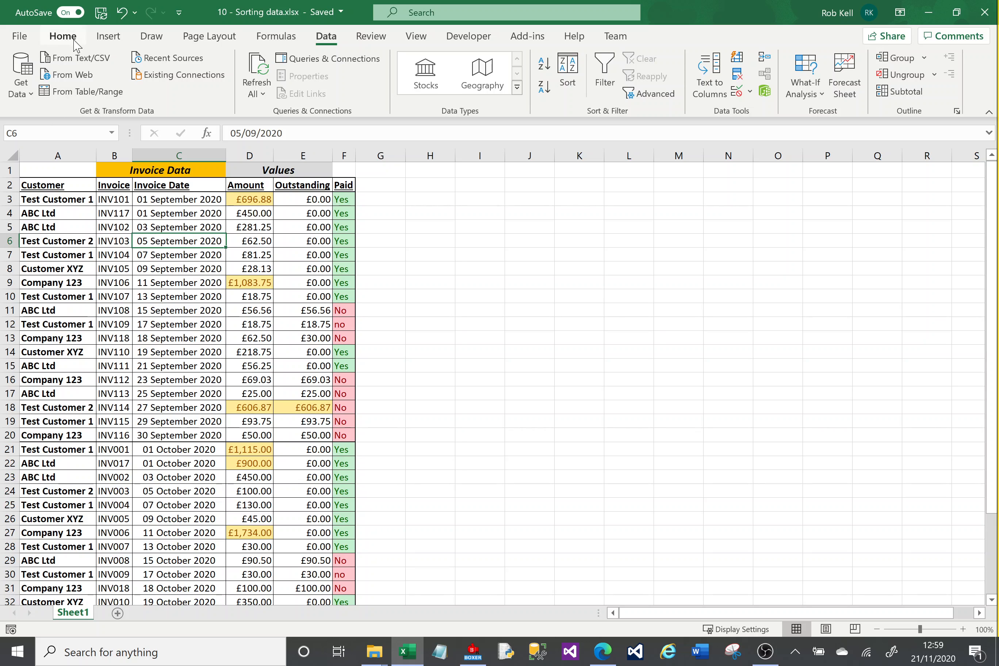
pyautogui.click(63, 36)
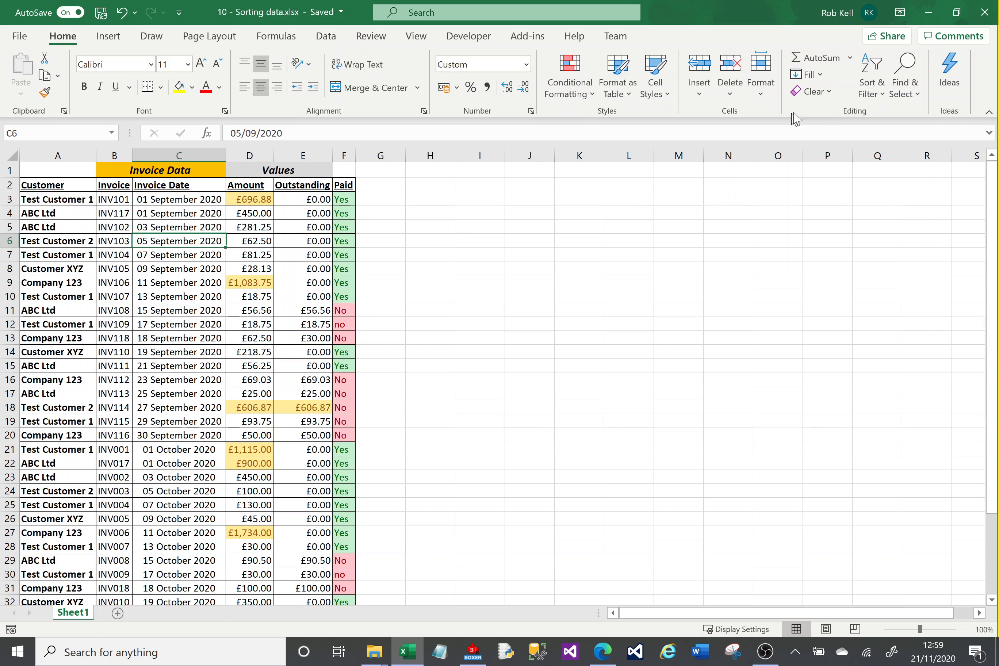
pyautogui.click(887, 103)
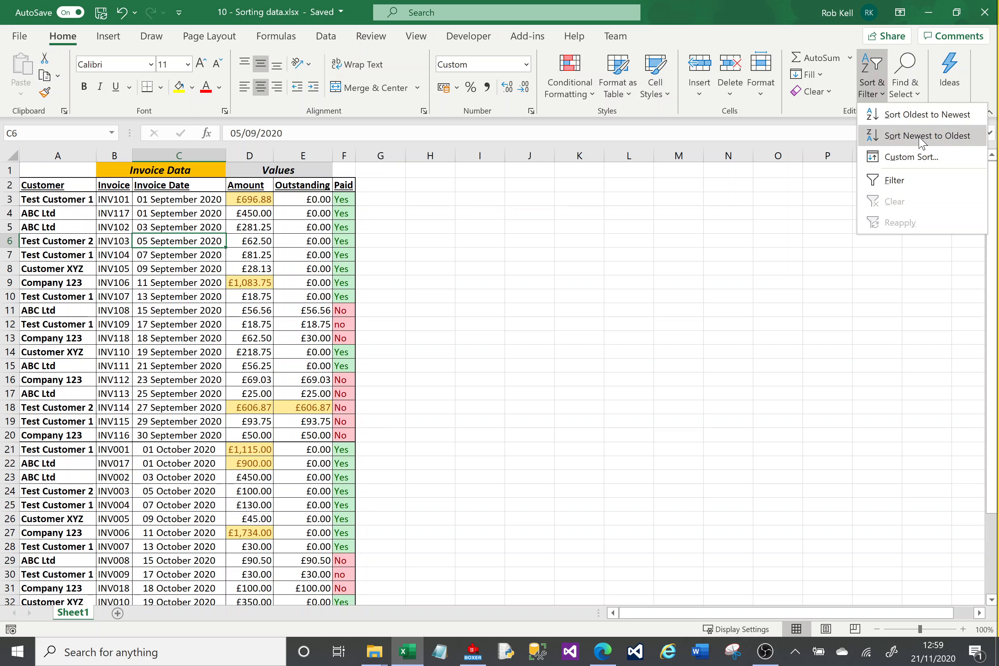
pyautogui.click(207, 236)
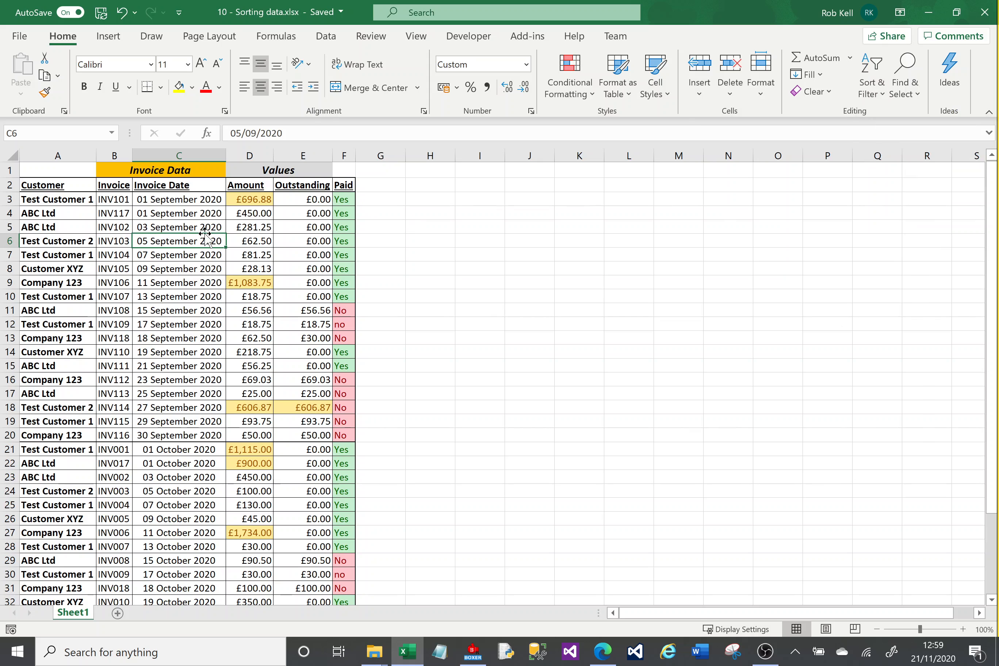
# - Sort the invoice list by Customer from A to Z, reverse it to Z to A, and return it to A to Z
pyautogui.click(329, 41)
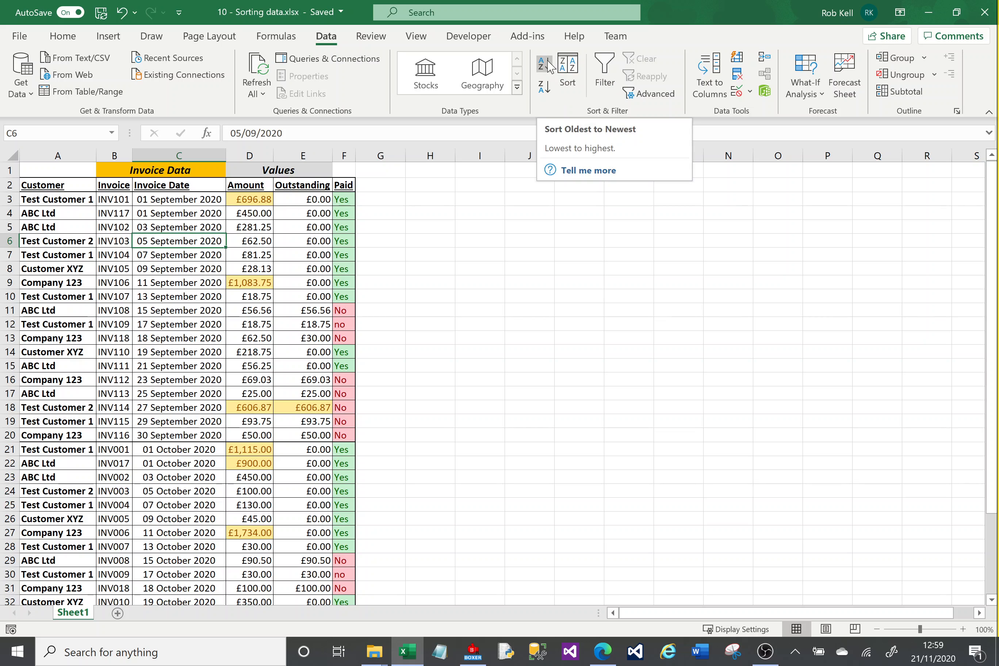
pyautogui.click(66, 201)
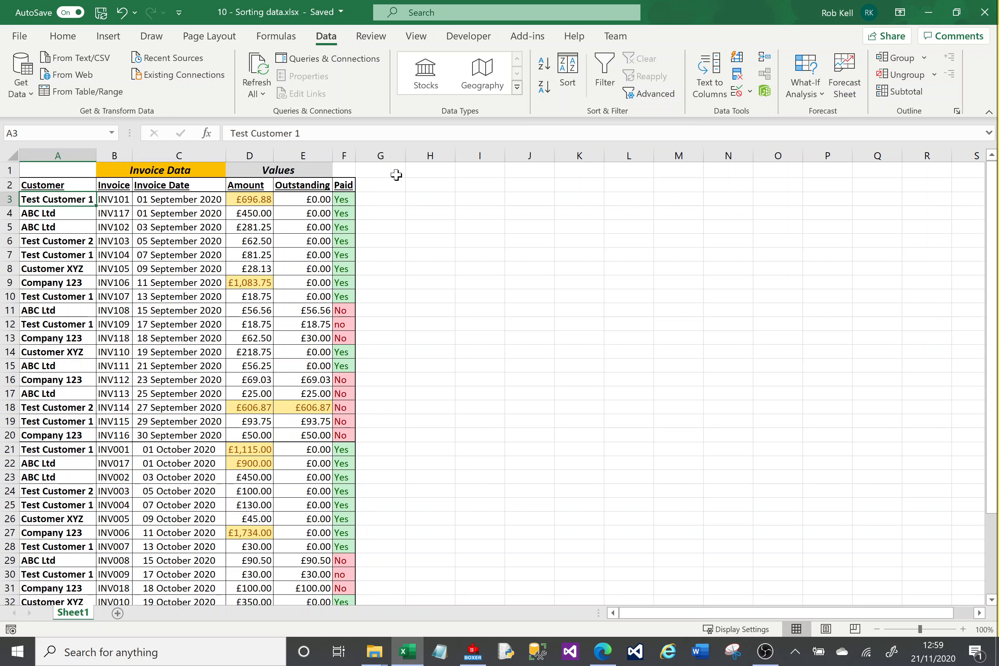
pyautogui.click(549, 62)
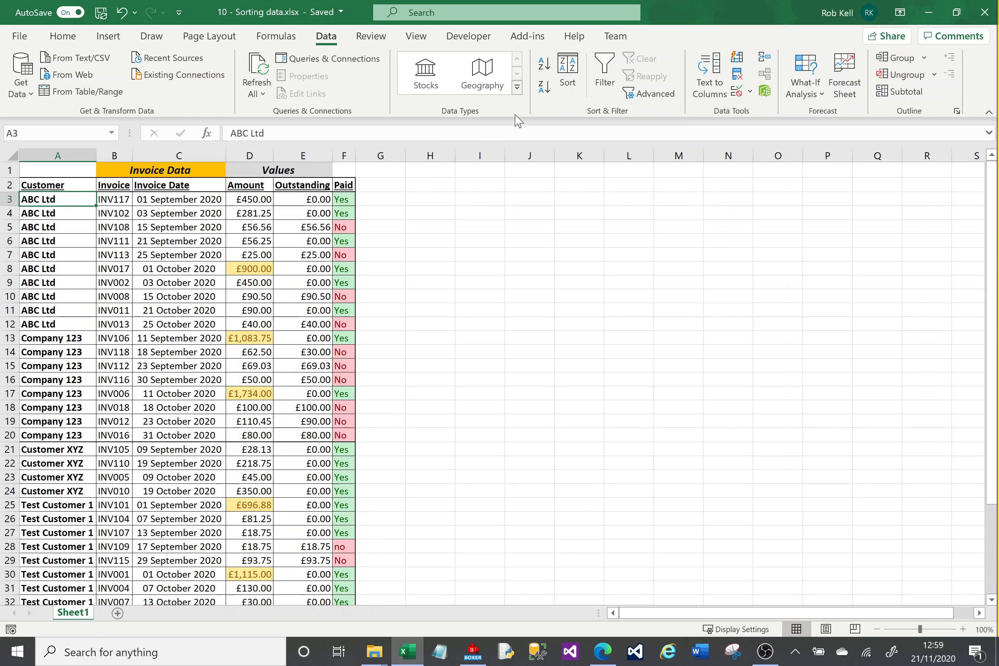
pyautogui.click(544, 88)
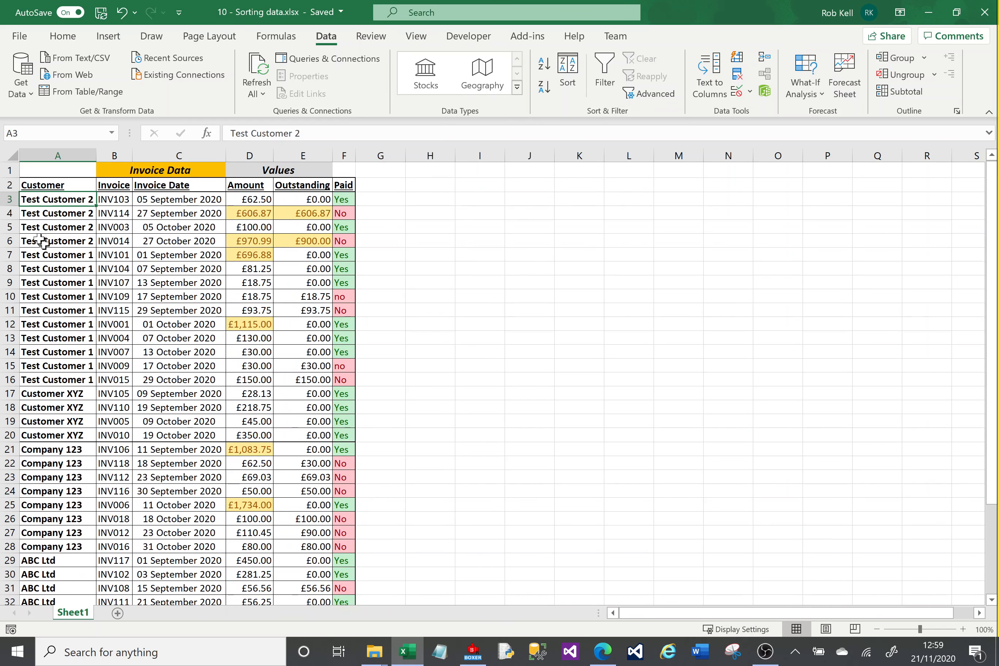
pyautogui.click(544, 64)
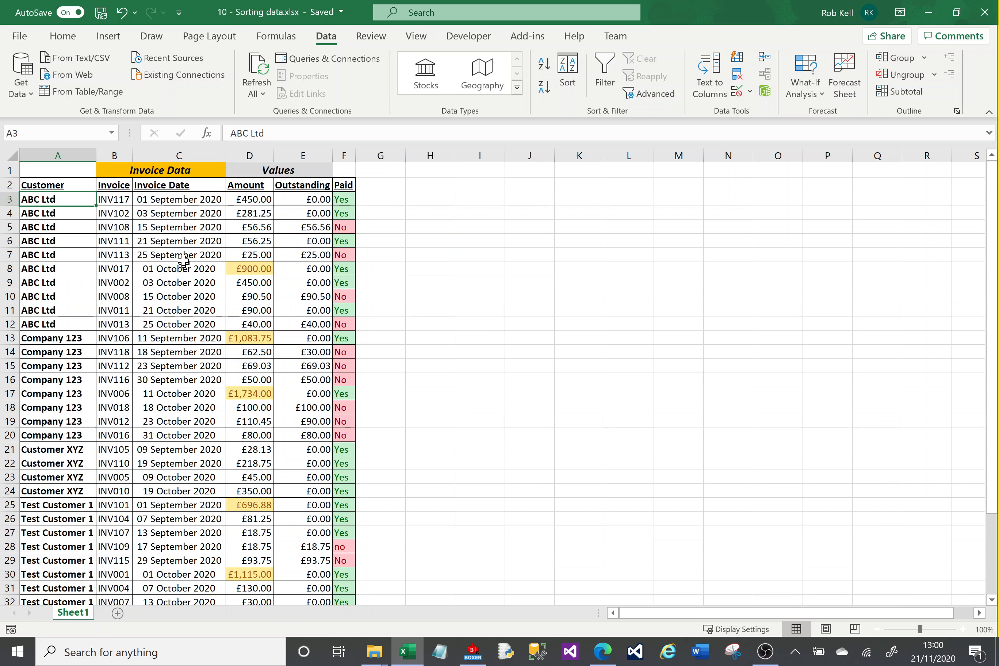
# - Sort the invoice list by Invoice Date from oldest to newest
pyautogui.click(233, 238)
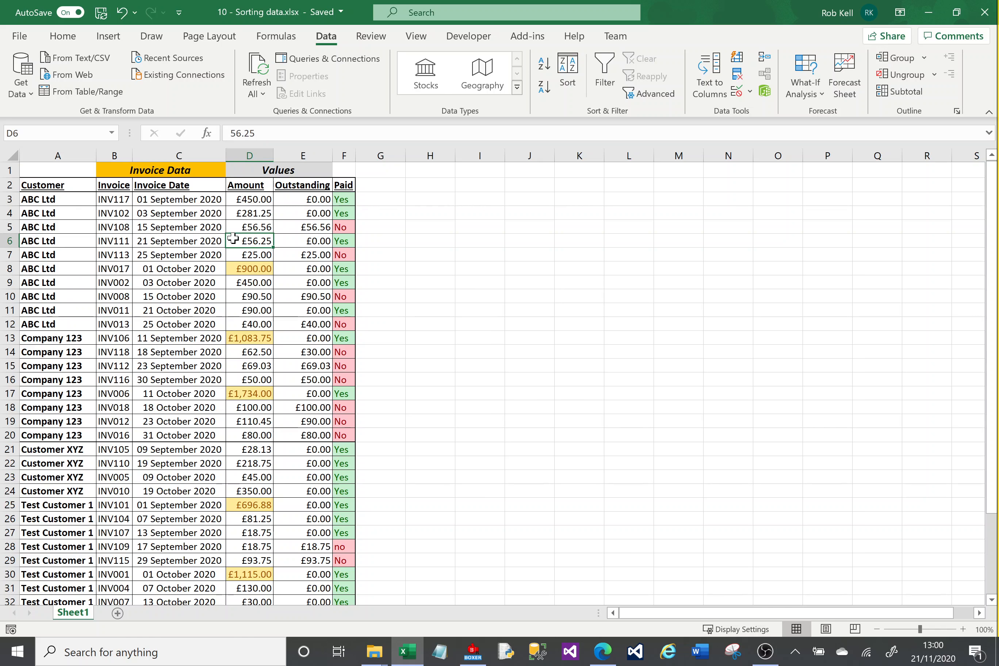
pyautogui.click(192, 229)
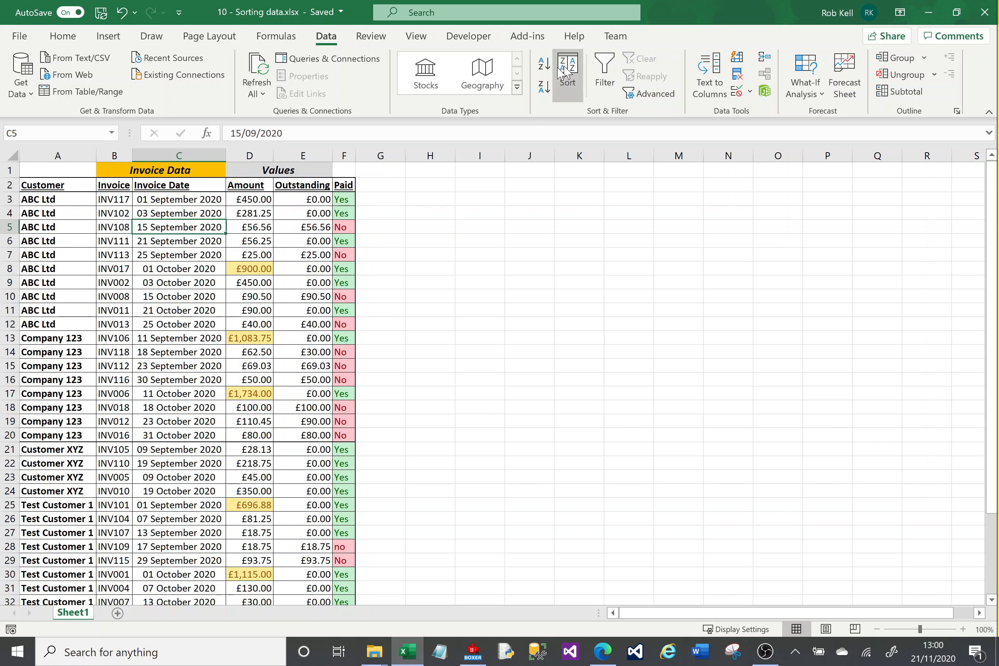
pyautogui.click(545, 73)
# - Sort the invoice list by Amount from largest to smallest, and re-sort it from smallest to largest
pyautogui.click(257, 228)
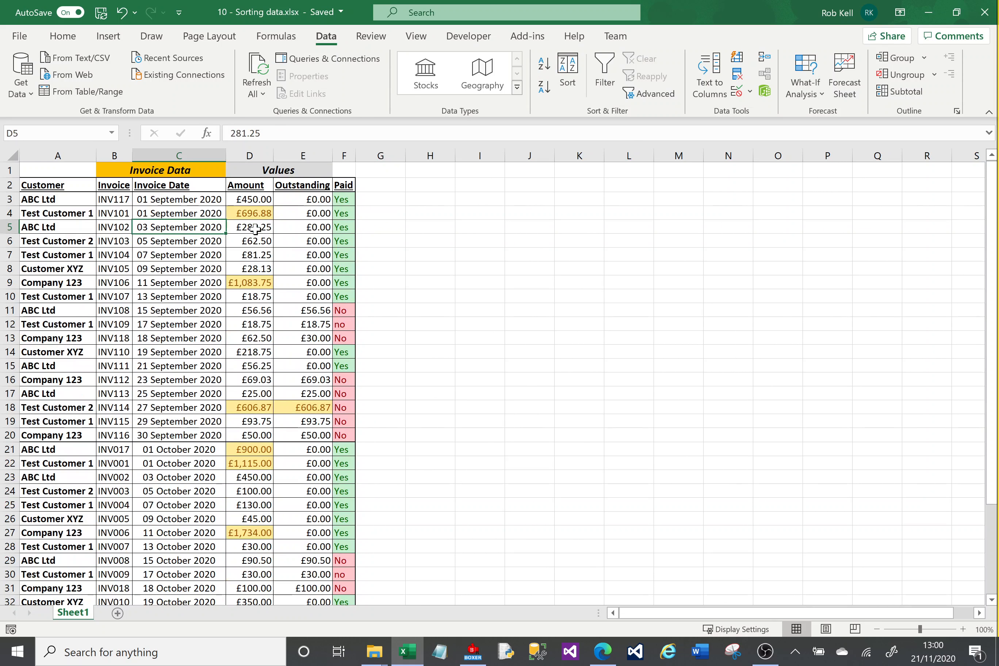
pyautogui.click(544, 87)
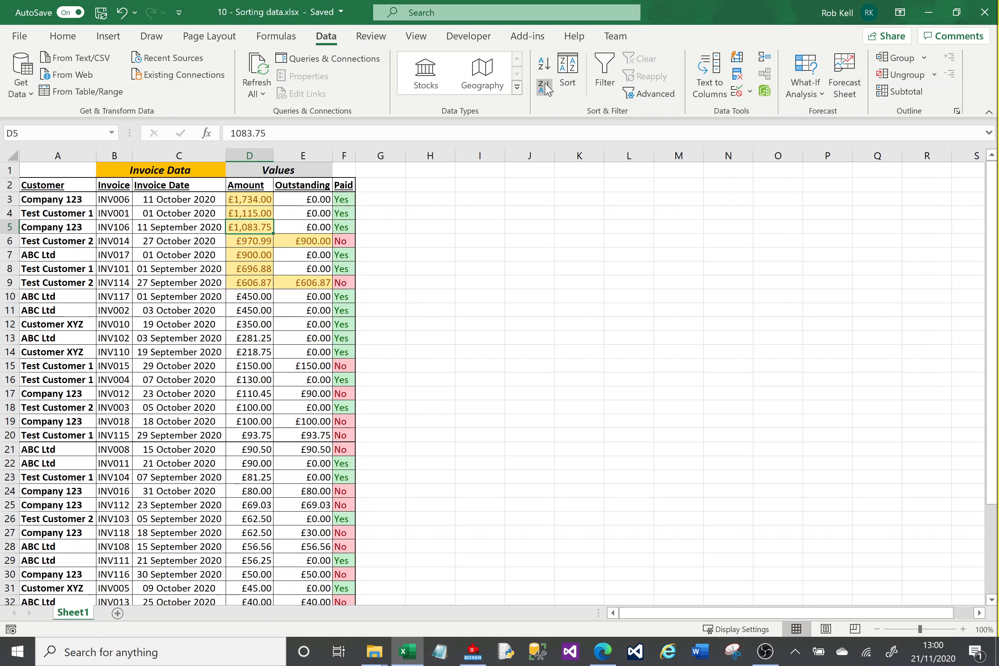
pyautogui.click(544, 65)
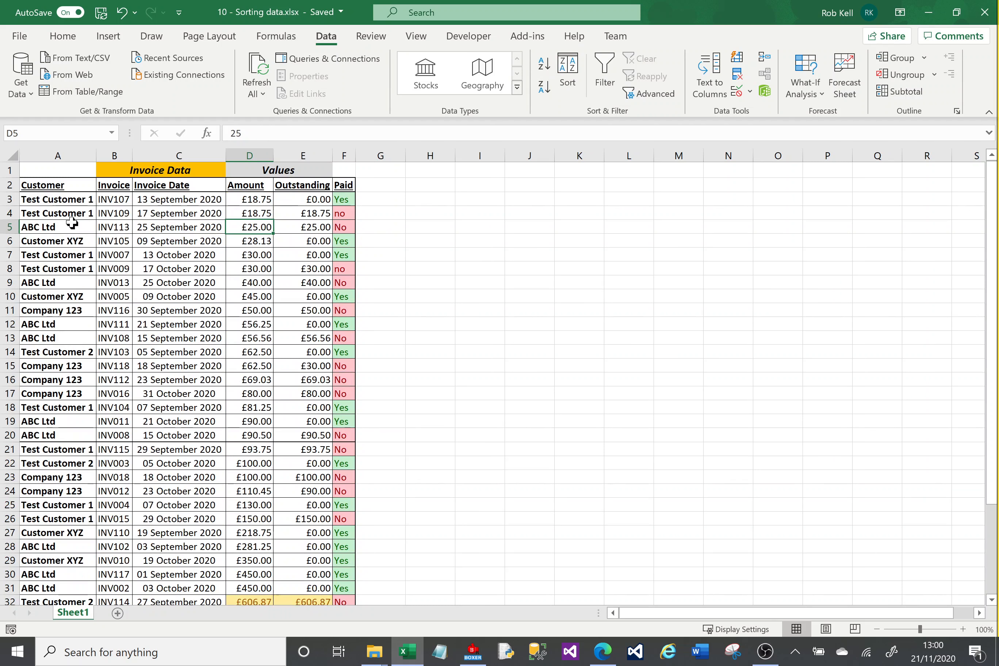
# - Open the custom Sort settings for the invoice list and compare the column choices with and without the data headers option
pyautogui.click(68, 215)
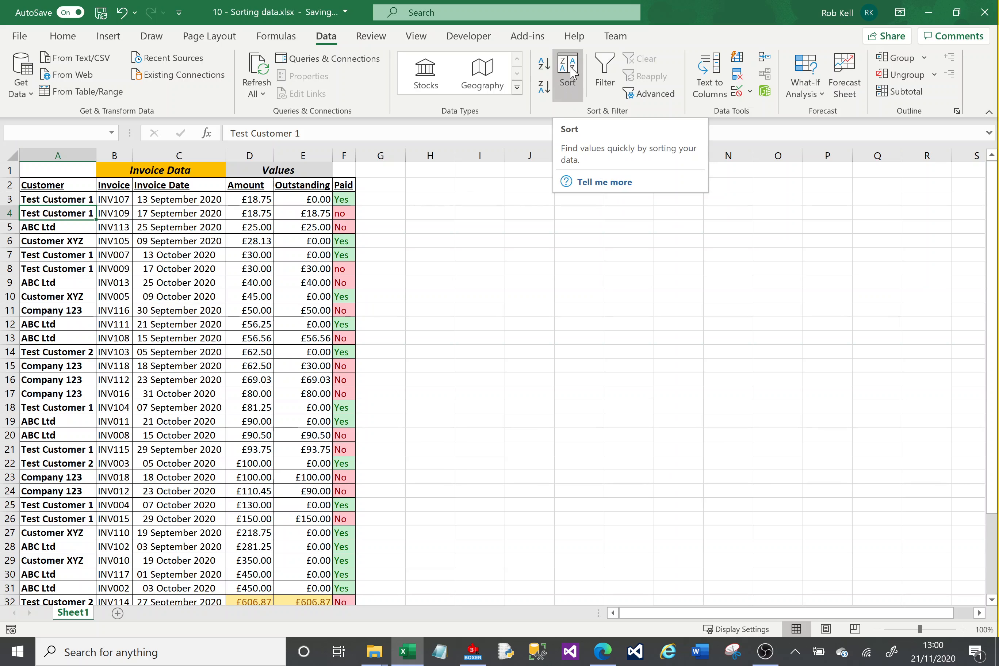
pyautogui.click(574, 89)
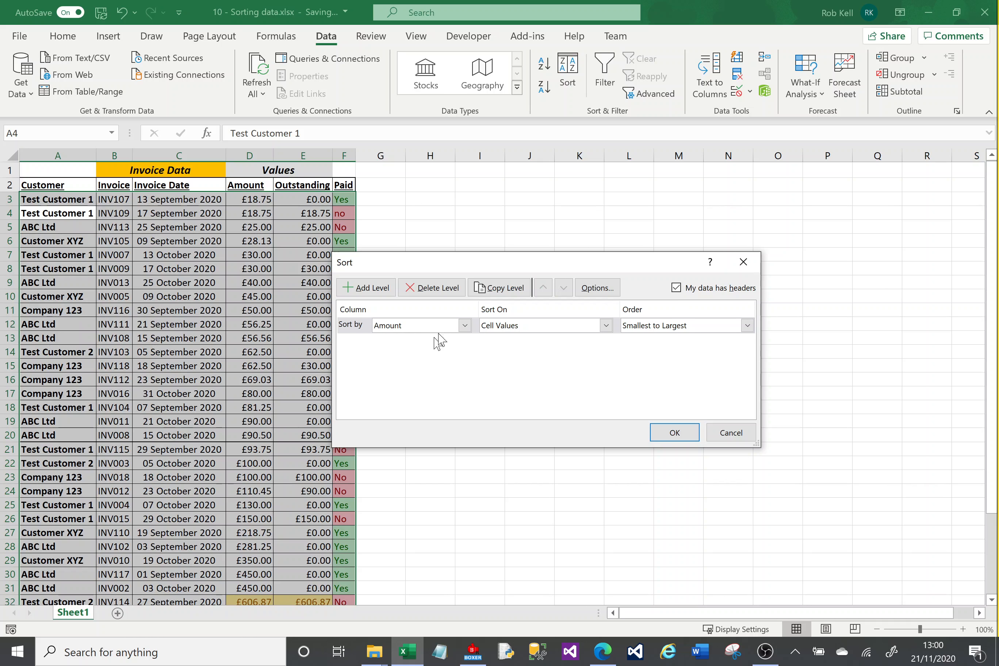
pyautogui.click(465, 325)
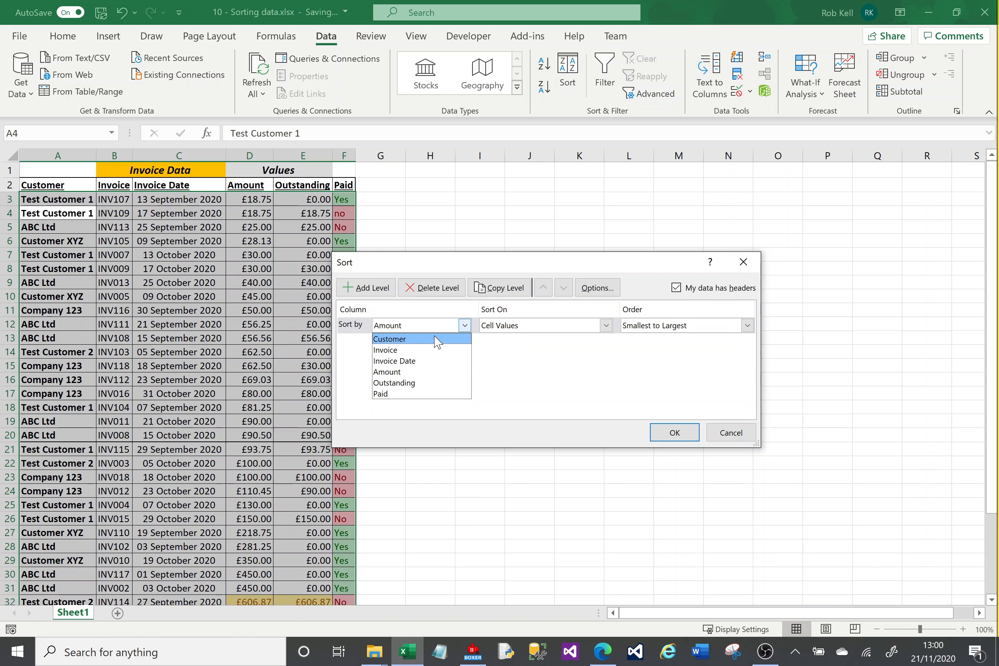
pyautogui.click(560, 377)
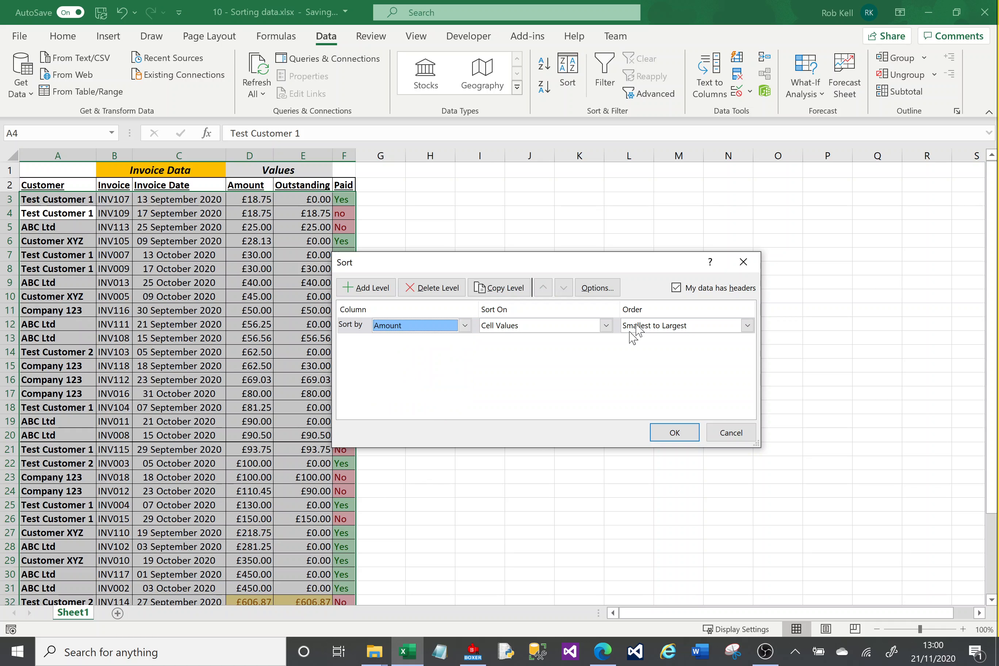
pyautogui.click(677, 289)
pyautogui.click(464, 326)
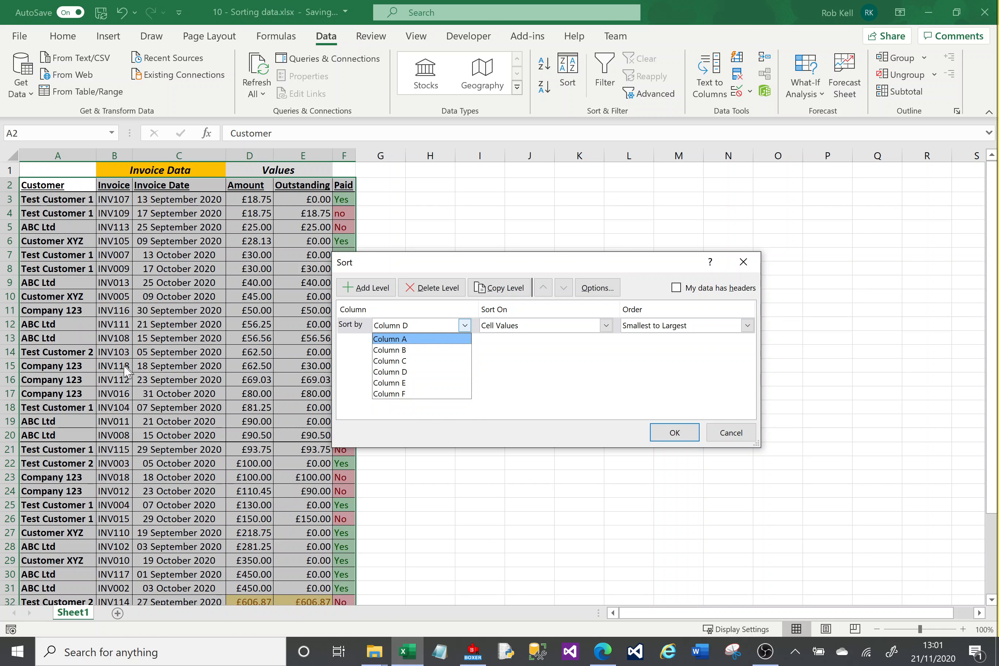
pyautogui.click(677, 288)
pyautogui.click(677, 288)
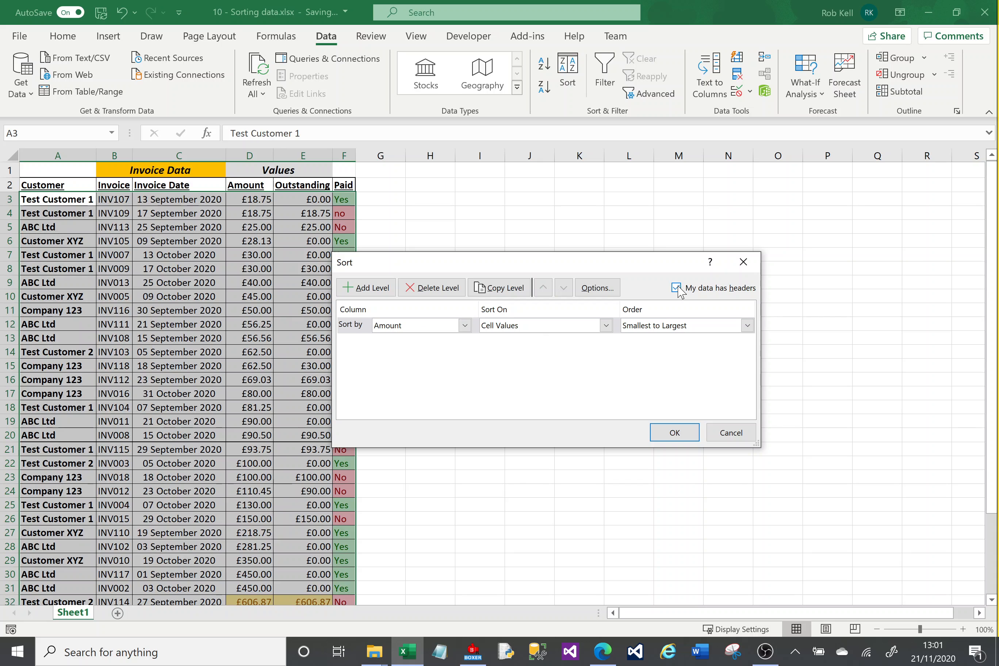
# - Sort the list by Customer A to Z with a second level on Paid A to Z, and apply the sort
pyautogui.click(464, 325)
pyautogui.click(434, 343)
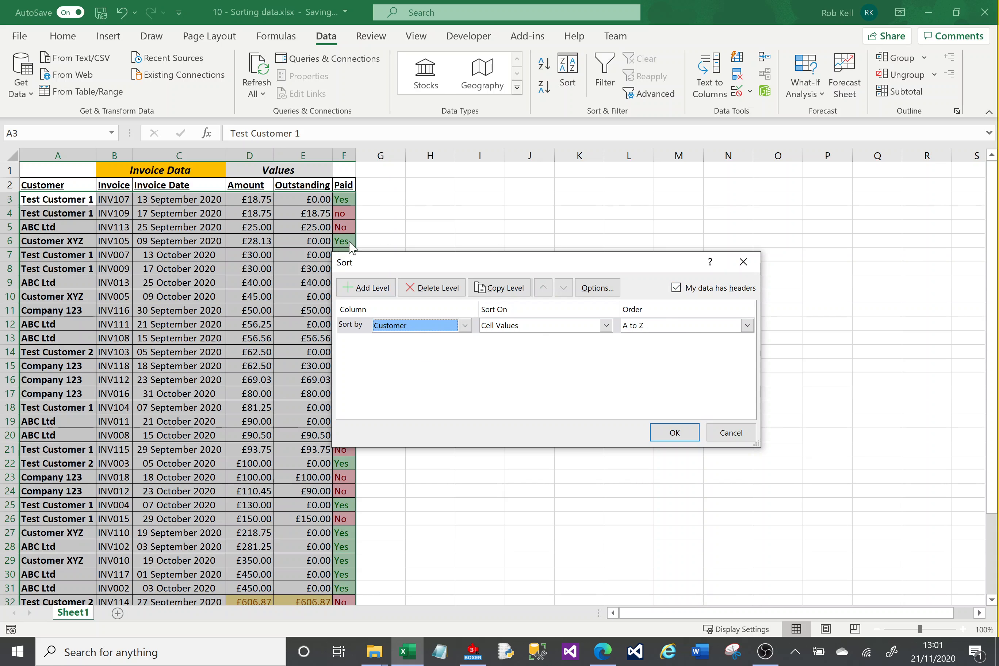
pyautogui.click(377, 294)
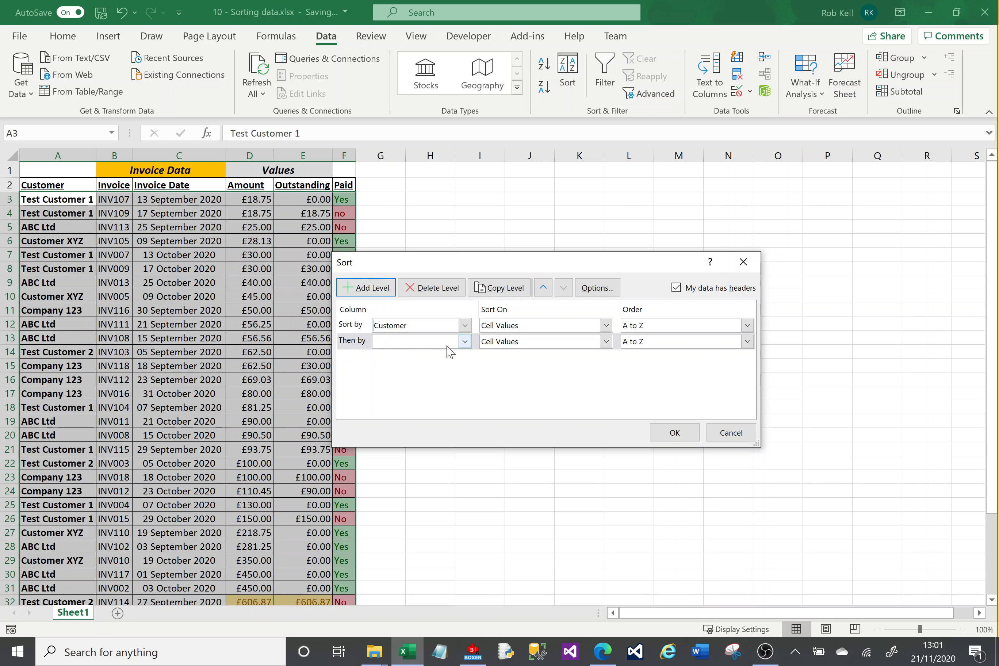
pyautogui.click(464, 342)
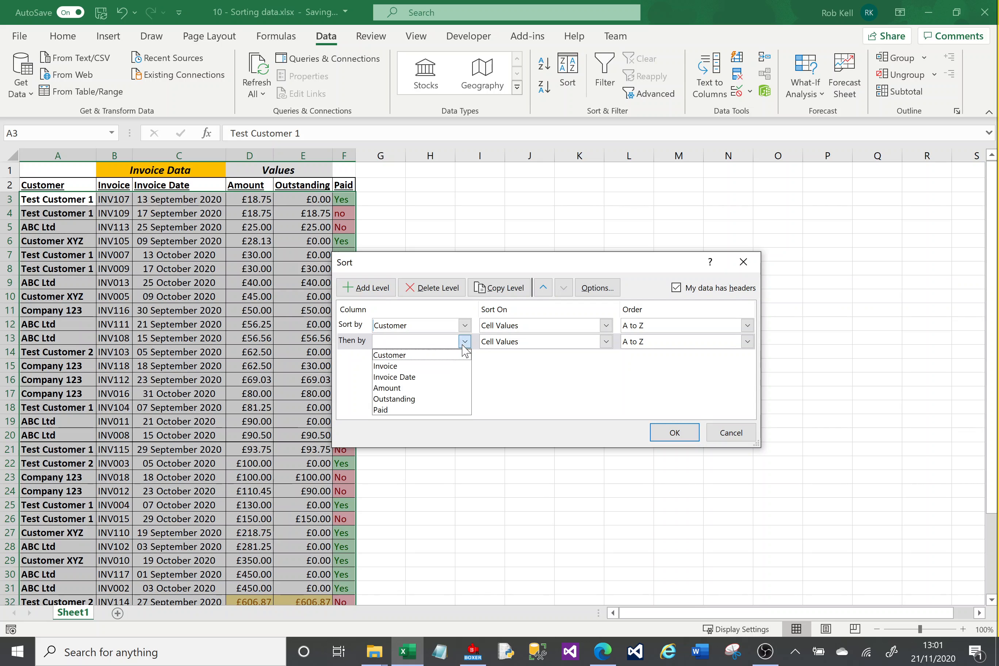
pyautogui.click(417, 410)
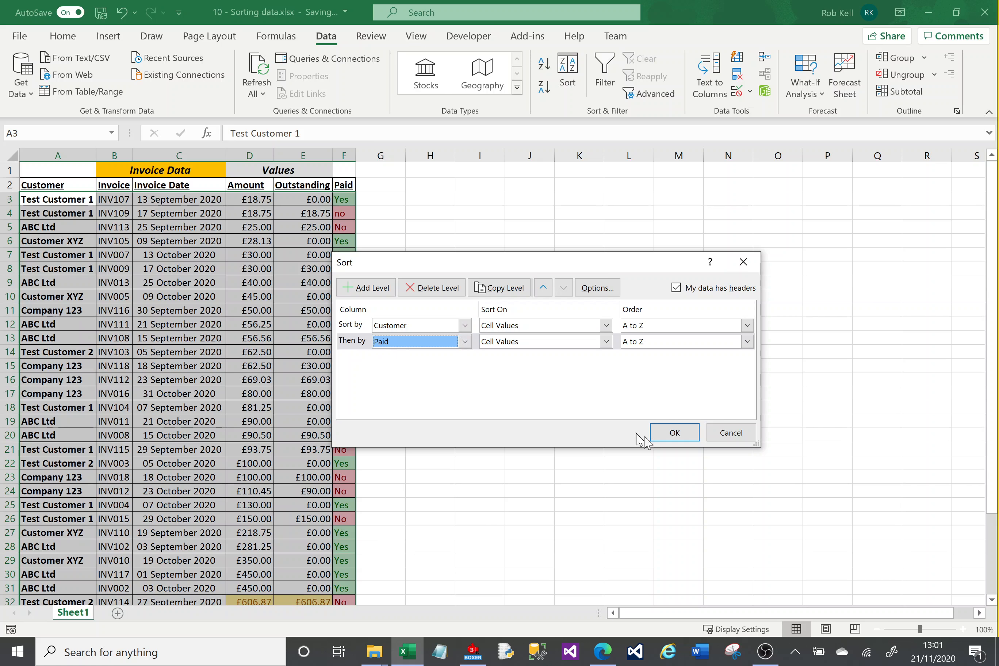
pyautogui.click(674, 433)
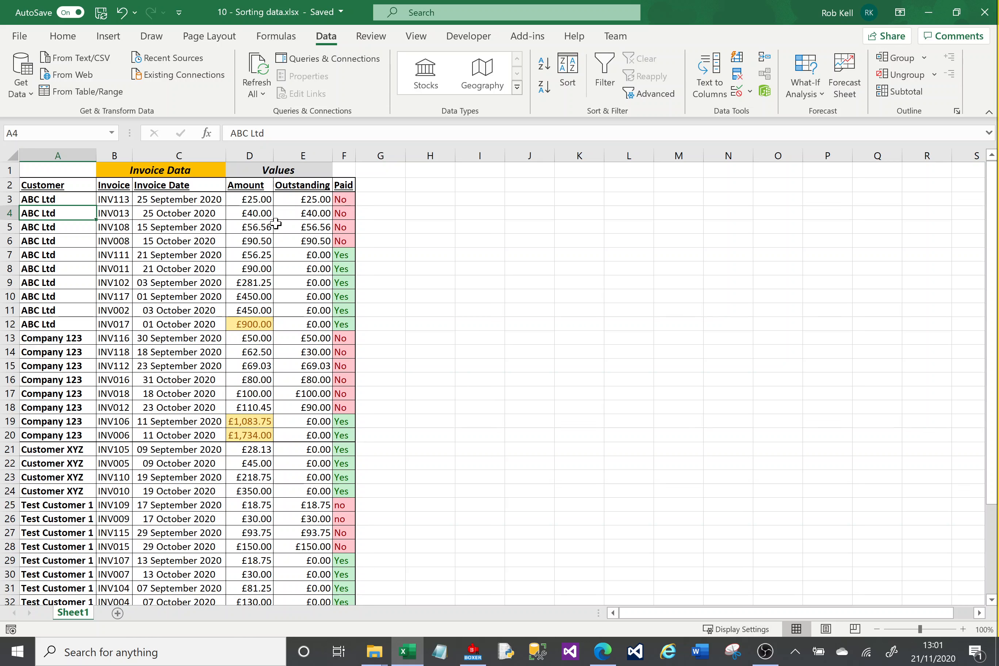
# - Add an Amount level, Smallest to Largest, to the custom sort, place it below the Paid level, and apply the sort
pyautogui.click(567, 80)
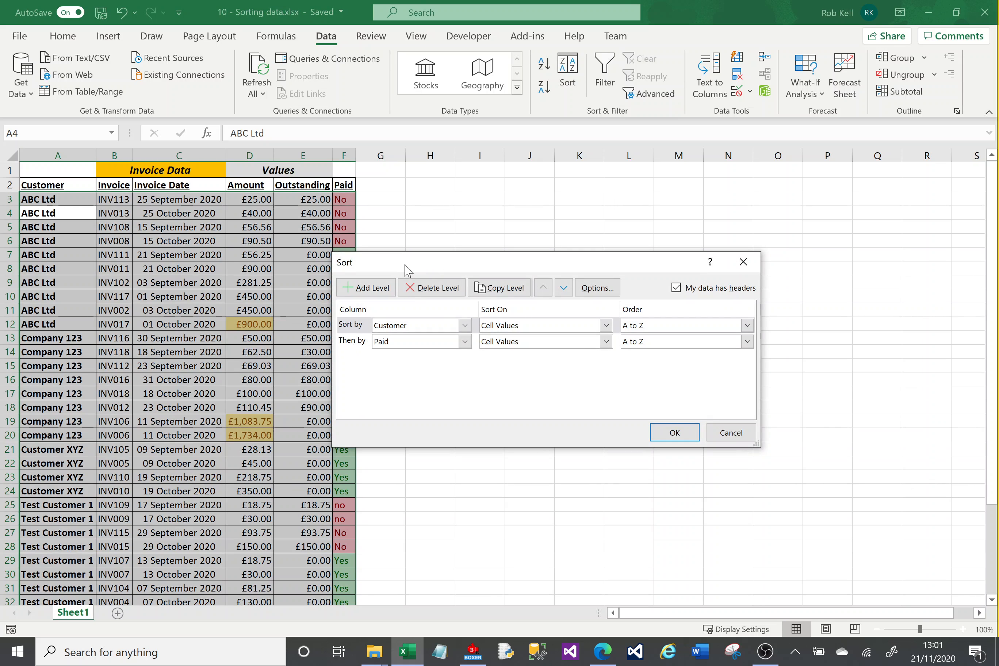
pyautogui.moveTo(495, 265); pyautogui.dragTo(573, 242)
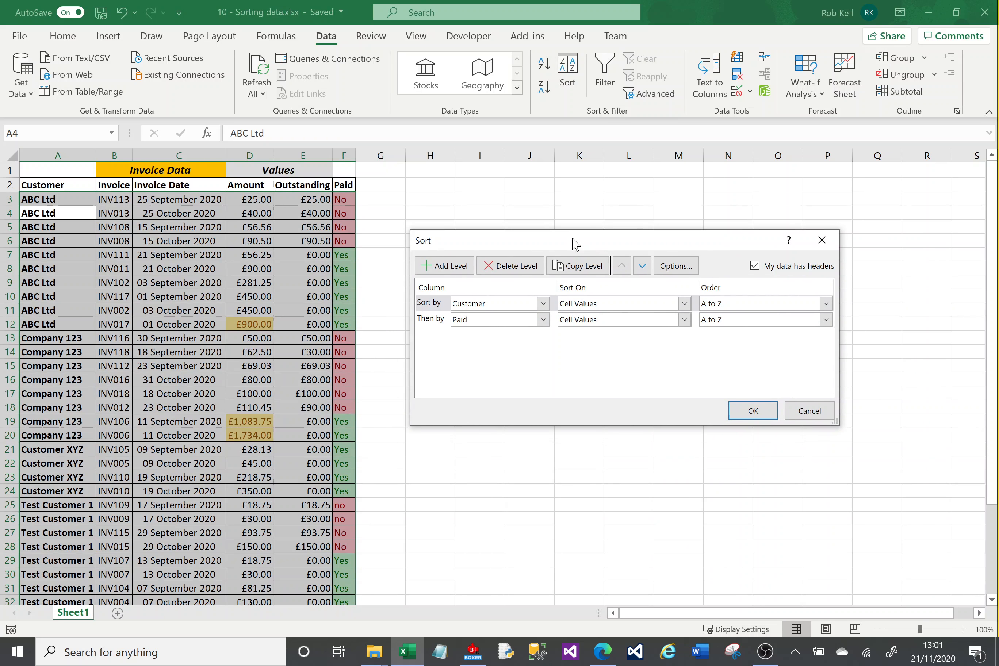
pyautogui.click(445, 265)
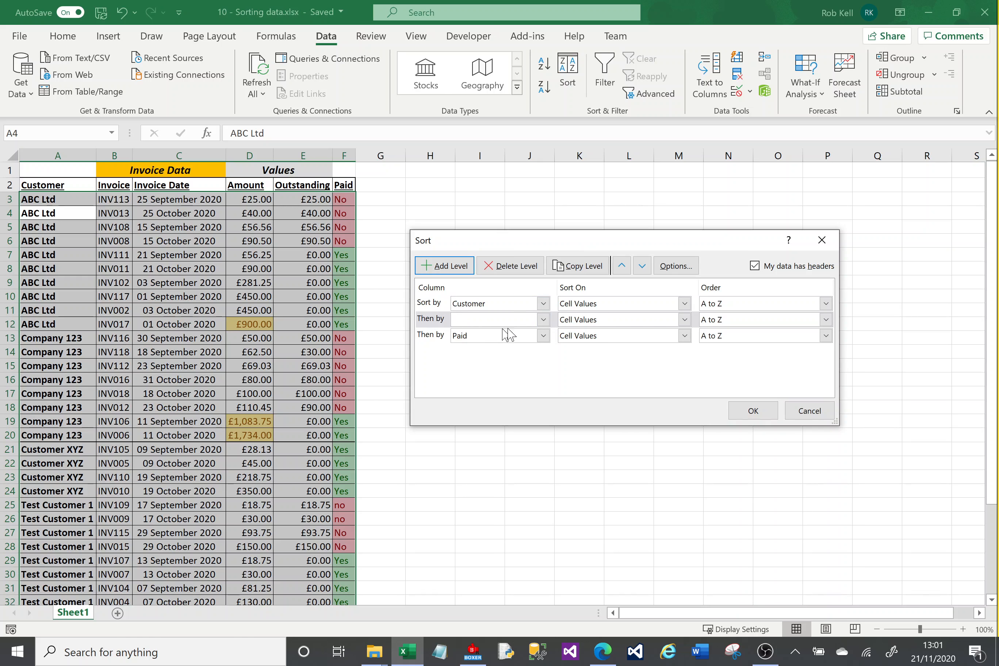
pyautogui.click(543, 319)
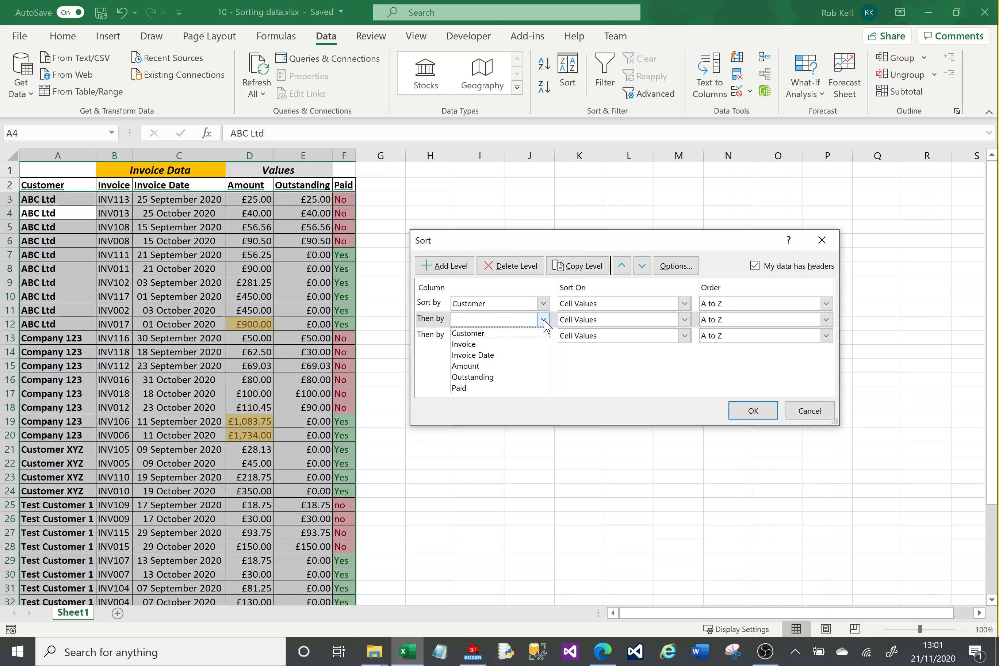
pyautogui.click(504, 366)
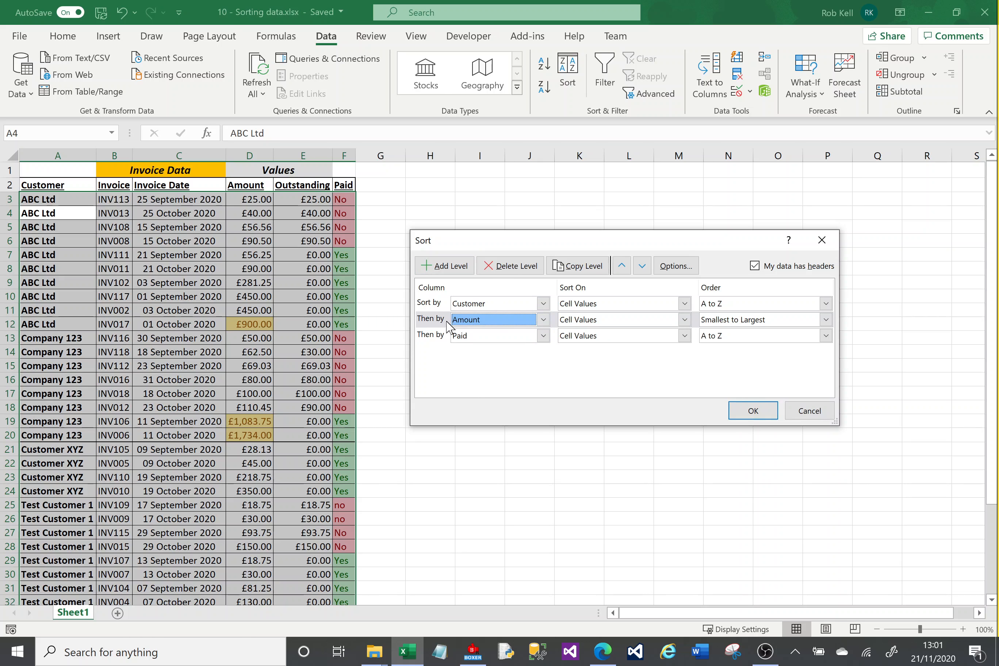
pyautogui.click(635, 263)
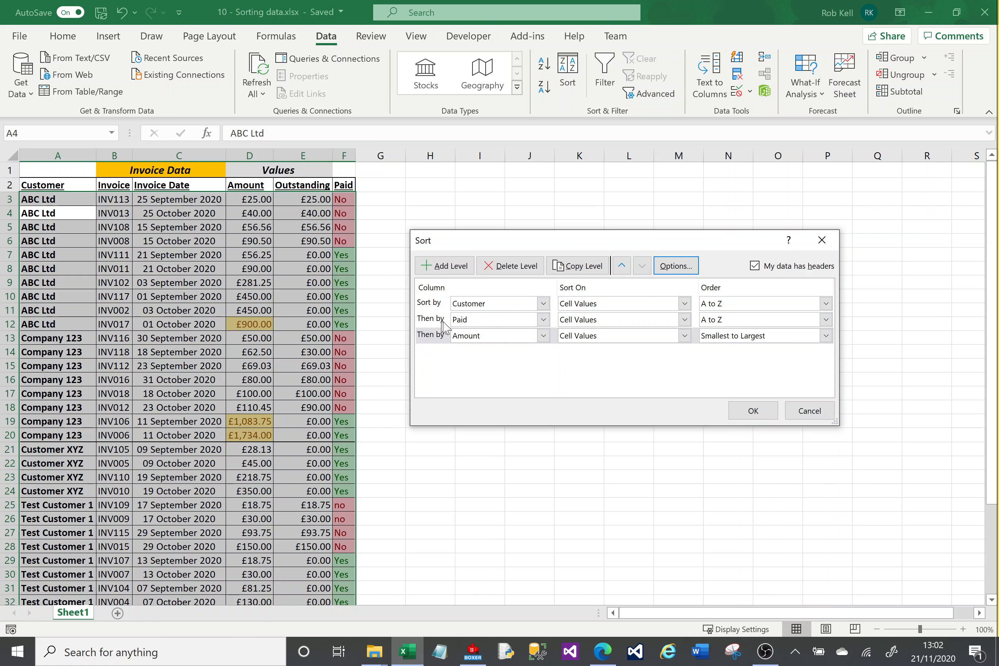
pyautogui.click(753, 411)
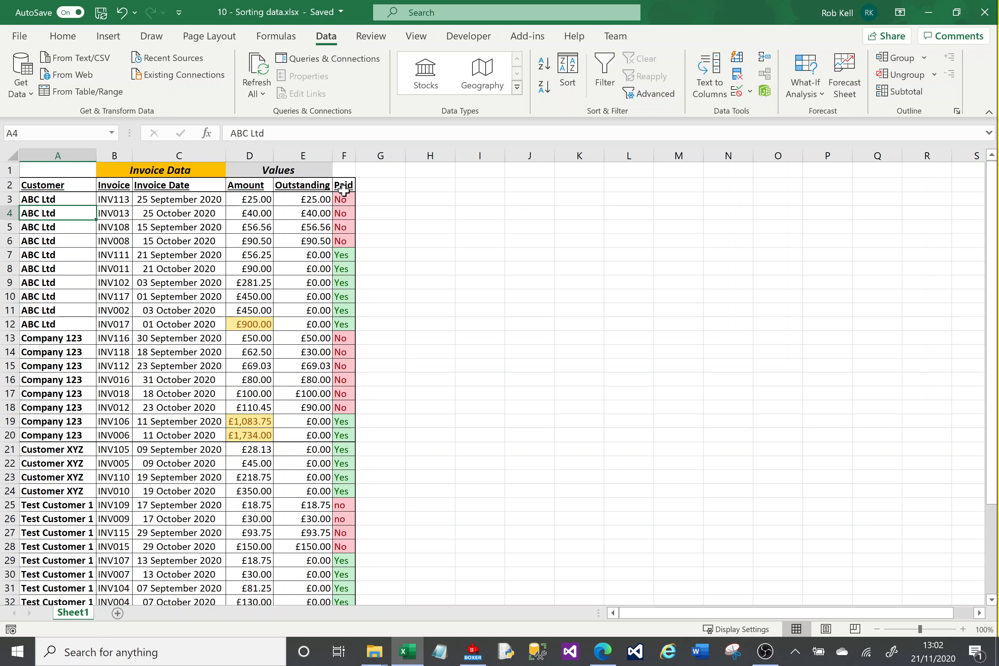
# - Change the Paid level of the custom sort to Z to A order and apply it
pyautogui.click(568, 73)
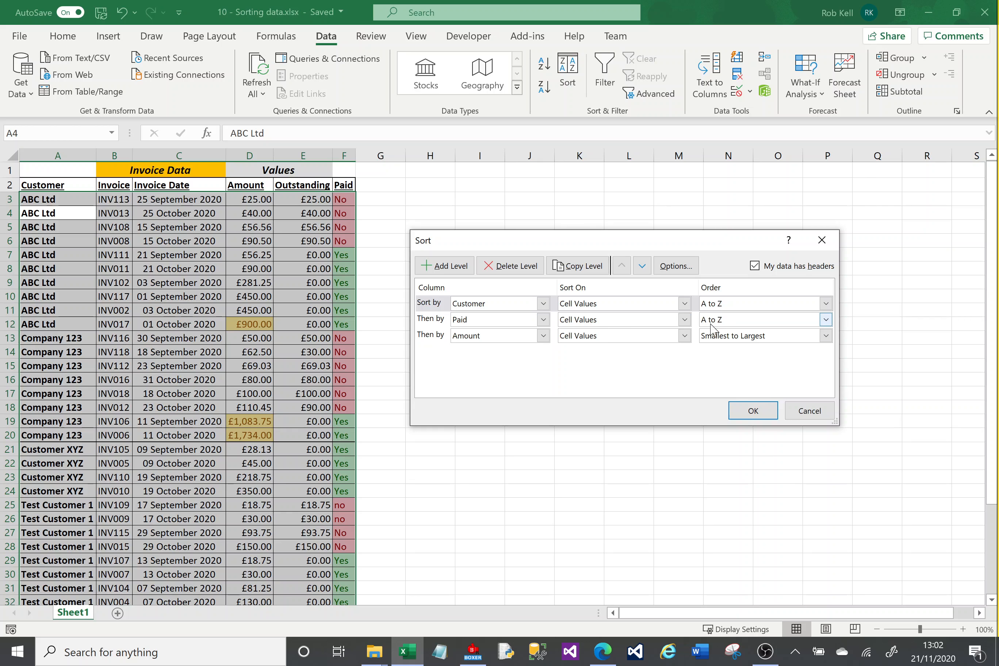
pyautogui.click(827, 320)
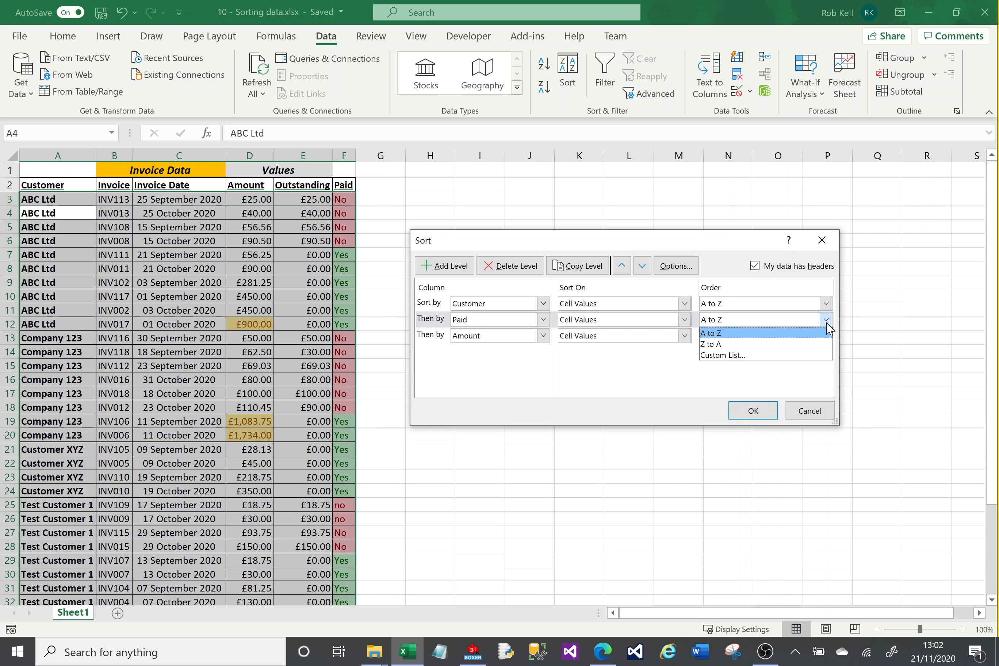
pyautogui.click(750, 345)
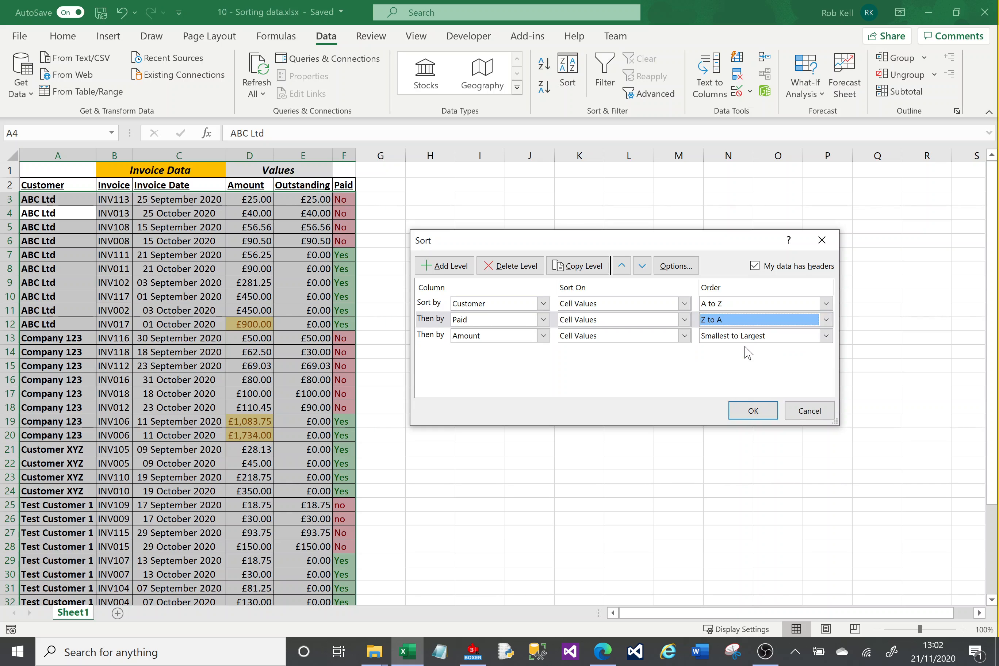
pyautogui.click(752, 411)
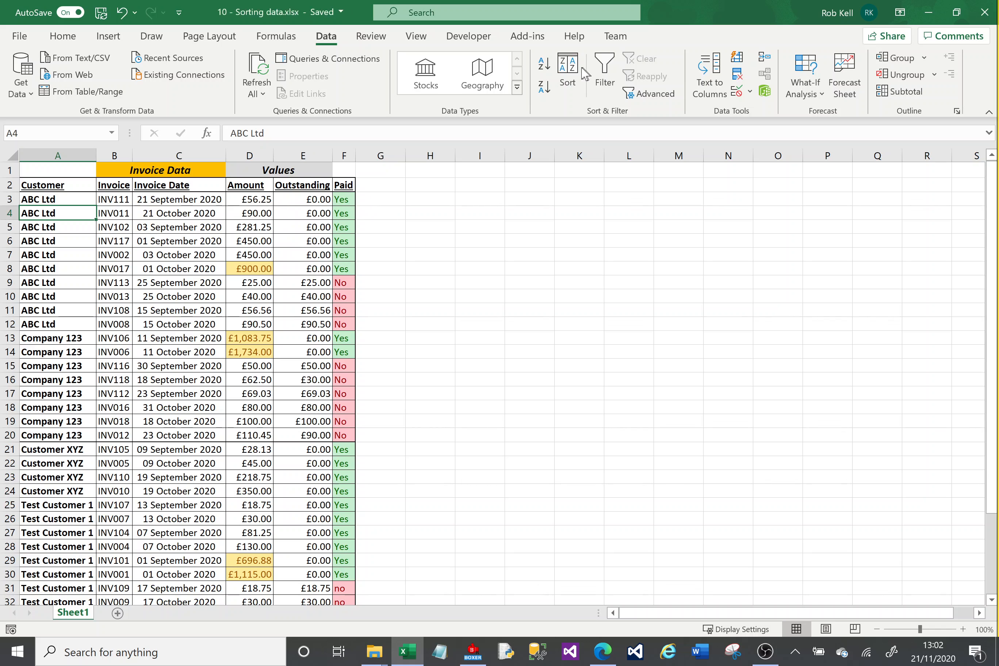
# - Change the Amount level of the custom sort to Largest to Smallest and apply it
pyautogui.click(568, 80)
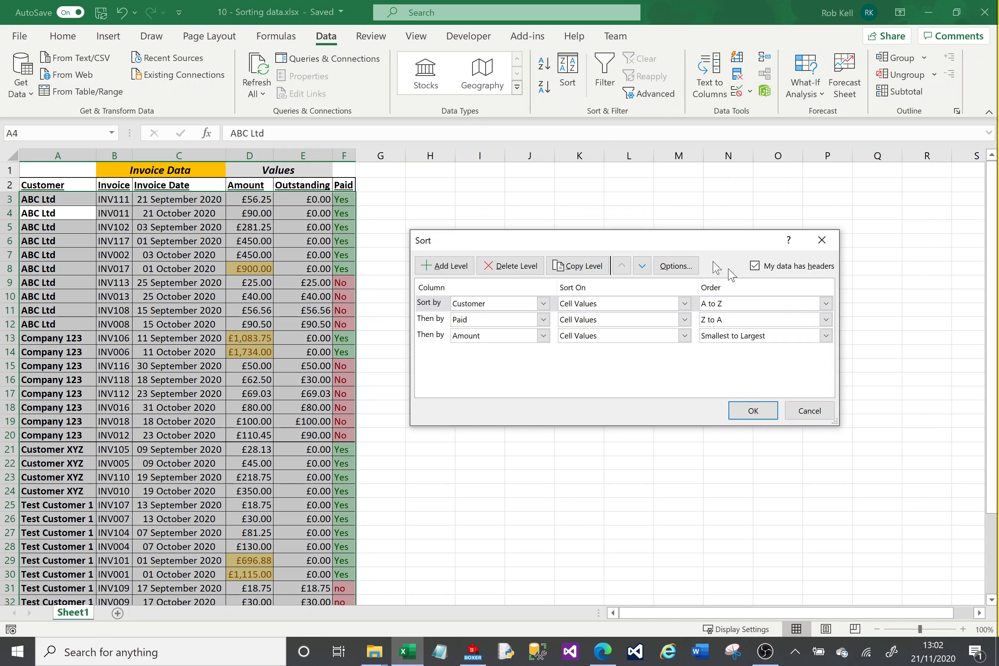
pyautogui.click(824, 337)
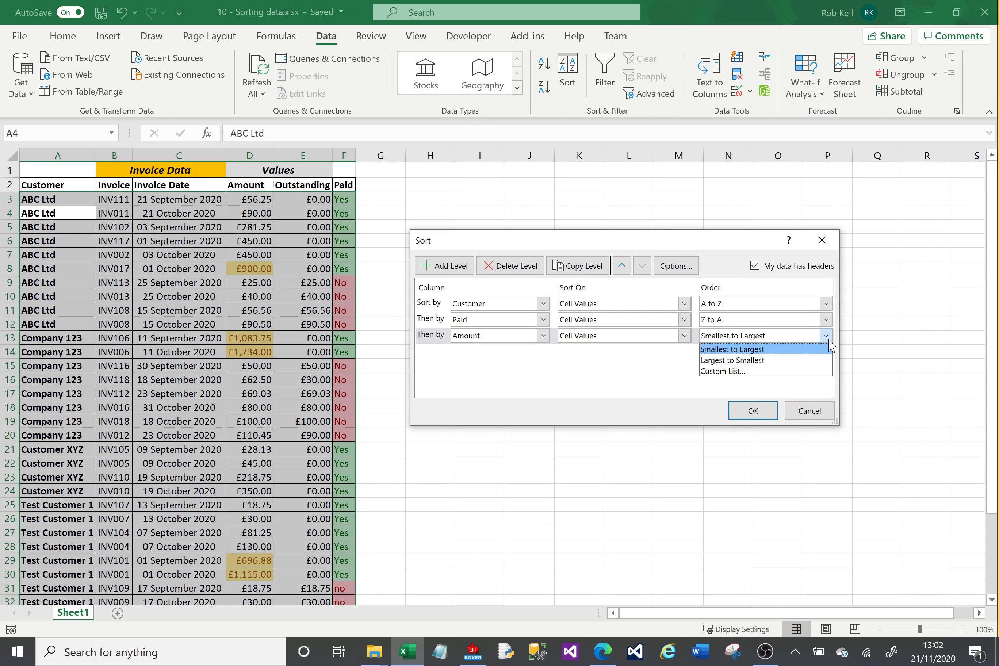
pyautogui.click(759, 361)
pyautogui.click(753, 410)
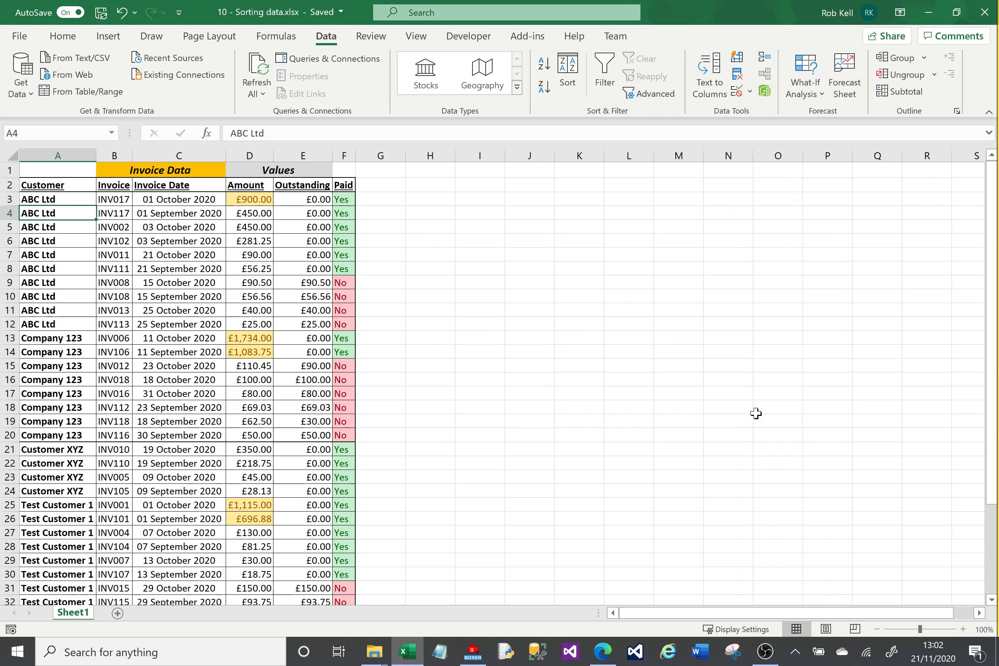